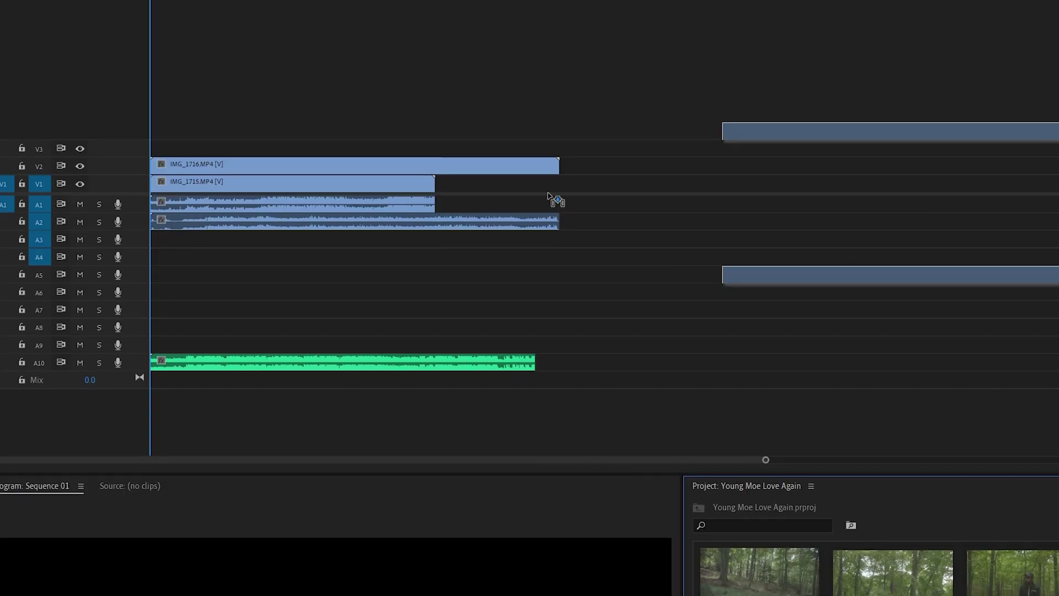
Stack IMG_1715 to IMG_1718, IMG_1763 and IMG_1764 on separate video tracks, all starting at the beginning of the sequence.
left_click_drag(723, 132, 76, 105)
left_click_drag(894, 590, 243, 50)
left_click_drag(1010, 590, 241, 26)
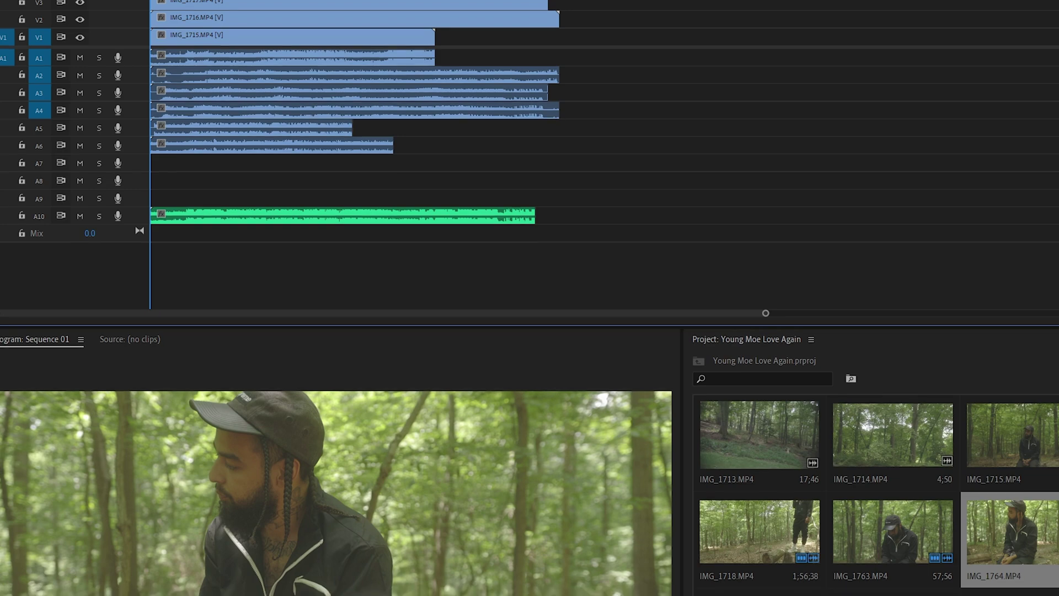
Select the six clips of the first scene on V1 to V6 and set their label colour to Yellow.
left_click_drag(759, 594, 182, 3)
left_click_drag(530, 3, 298, 3)
right_click(285, 4)
mouse_move(473, 56)
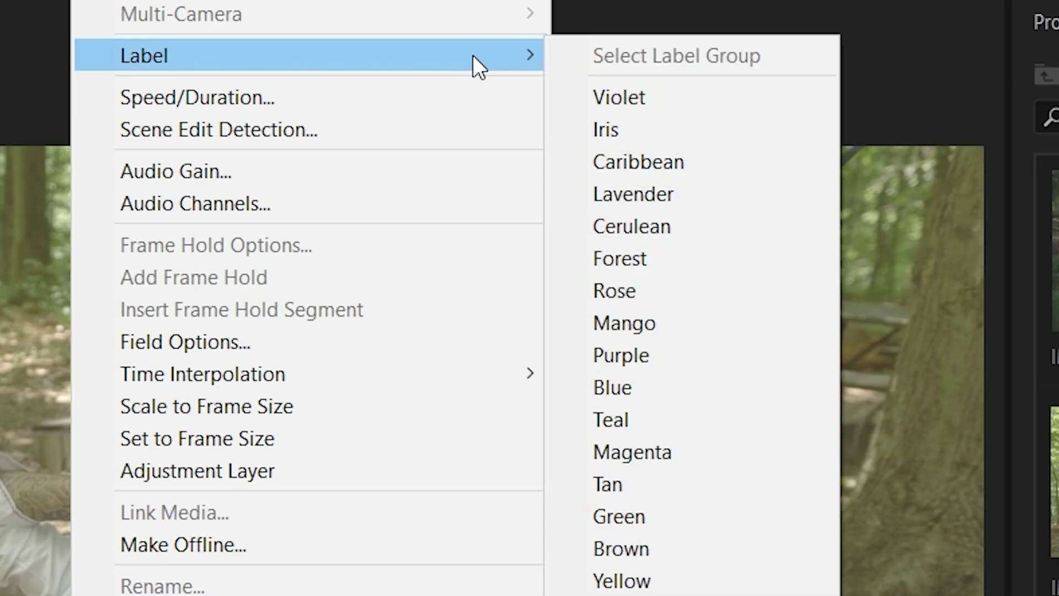
left_click(723, 589)
Stack IMG_1767, IMG_1770 and IMG_1771 on V7 to V9 at the sequence start and set their label colour to Brown.
left_click_drag(663, 2, 204, 69)
left_click_drag(464, 25, 530, 43)
left_click_drag(739, 0, 661, 99)
right_click(660, 99)
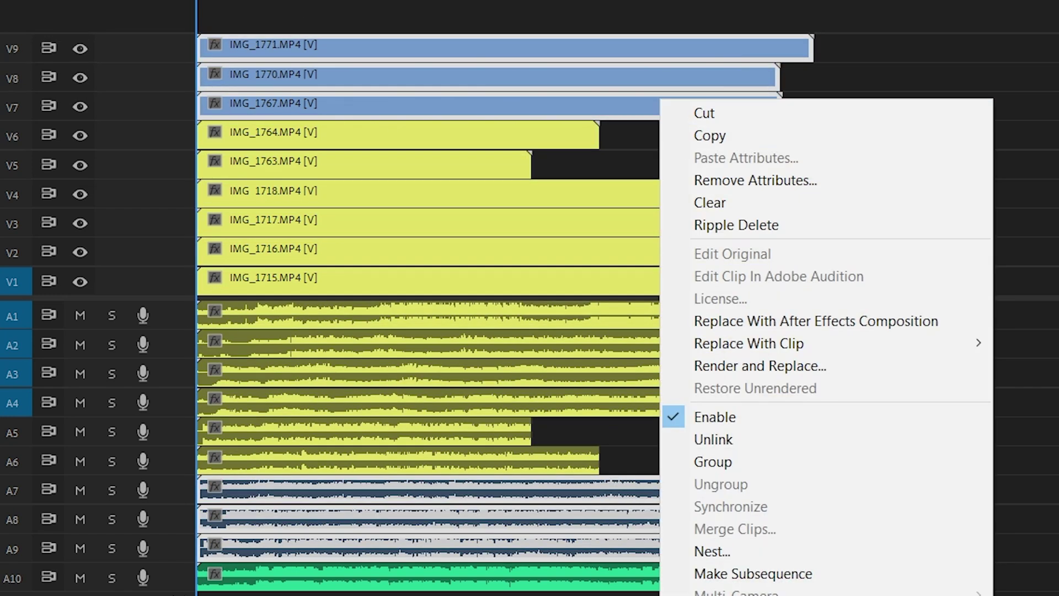
left_click(607, 595)
left_click(574, 595)
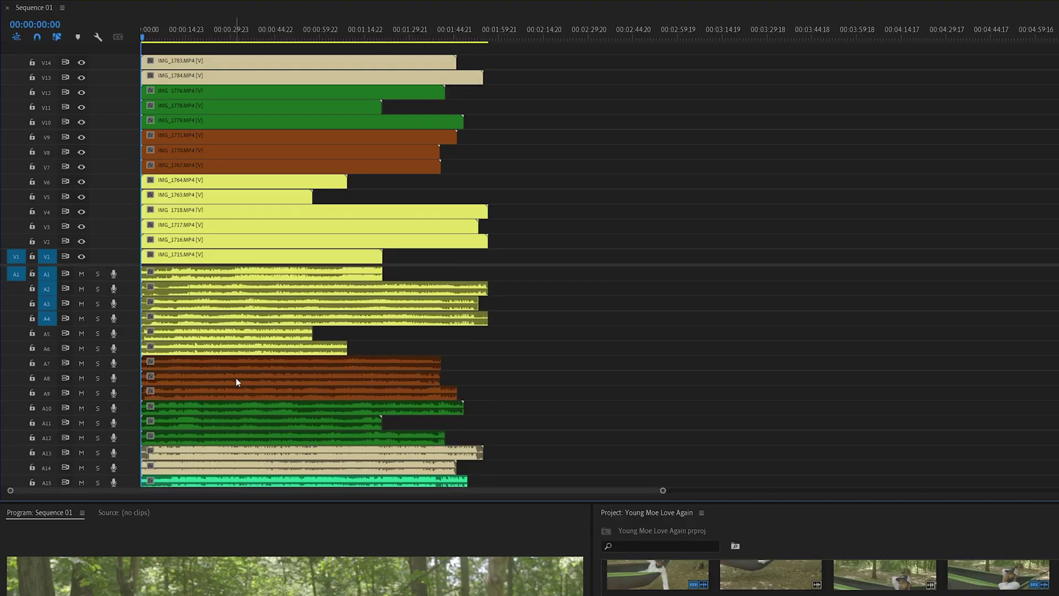
Synchronize all the selected clips with the music by Audio, using the Mix Down track channel.
right_click(243, 351)
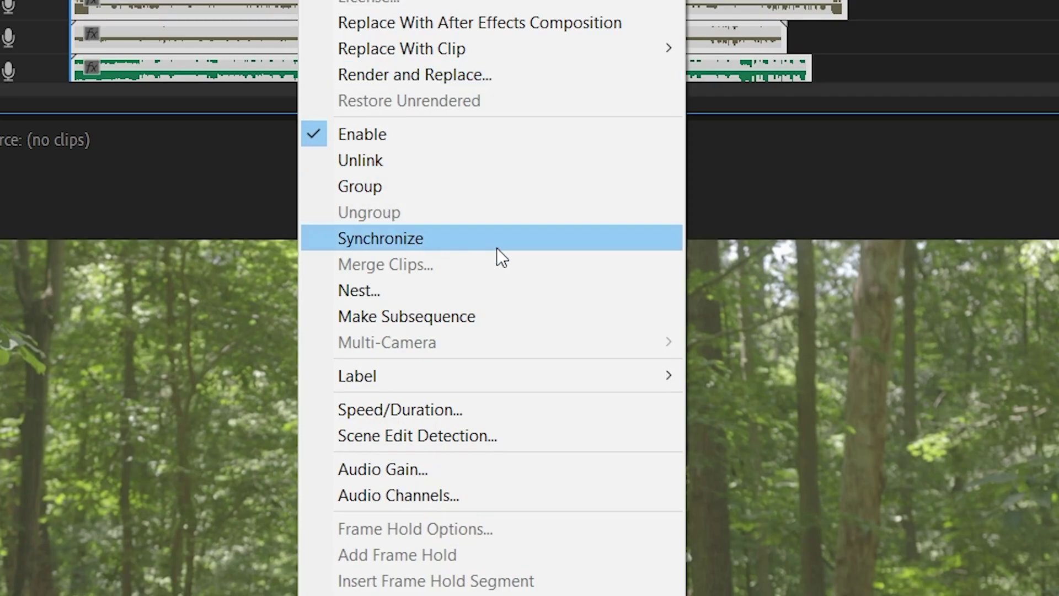
left_click(498, 248)
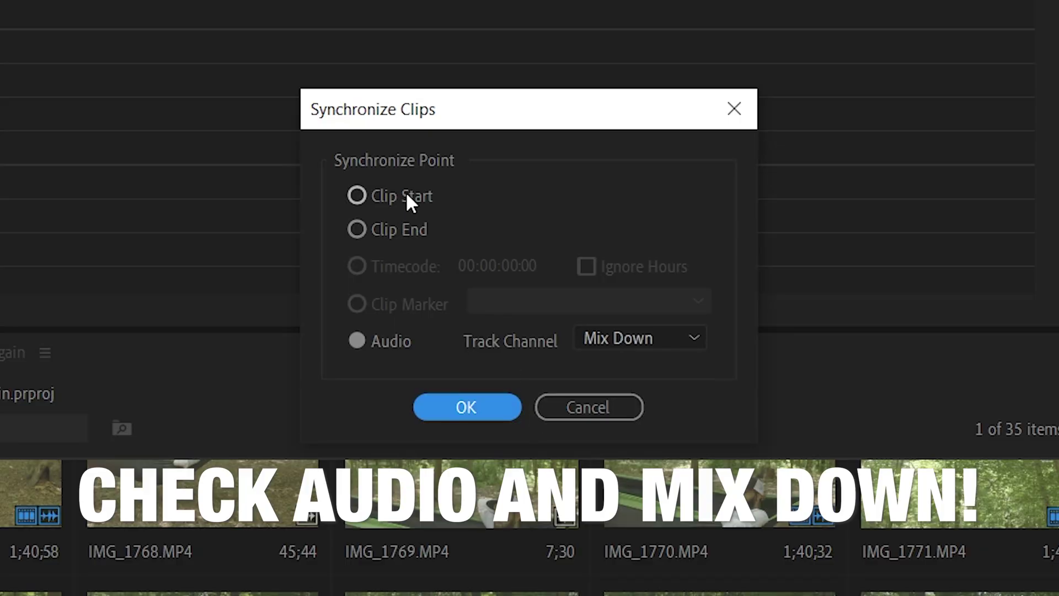
left_click(499, 408)
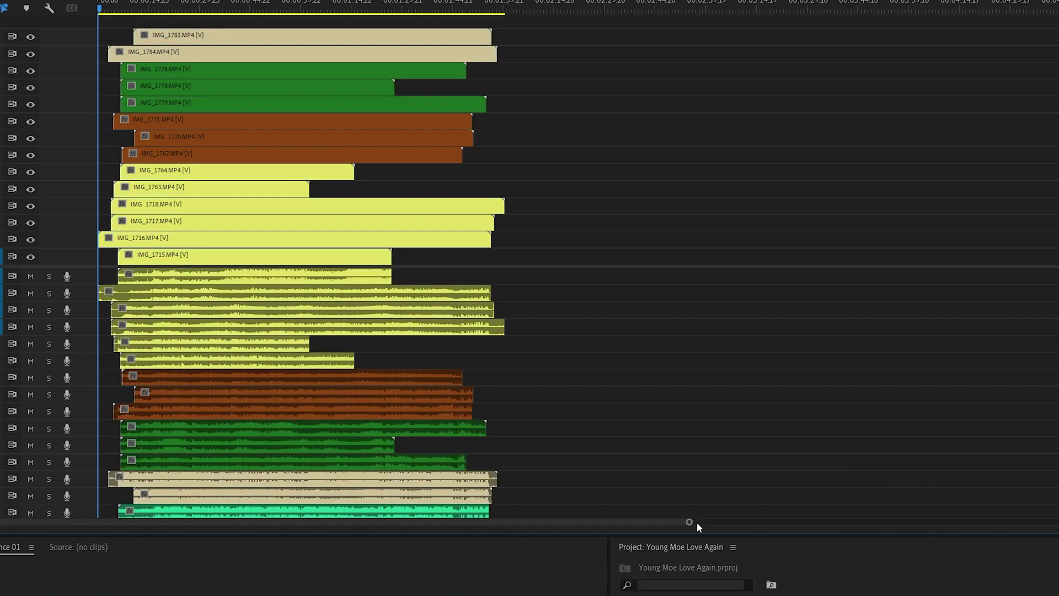
Unlink the video clips from their camera audio and delete all the camera audio, keeping only the green music track.
left_click_drag(305, 297, 174, 462)
right_click(173, 461)
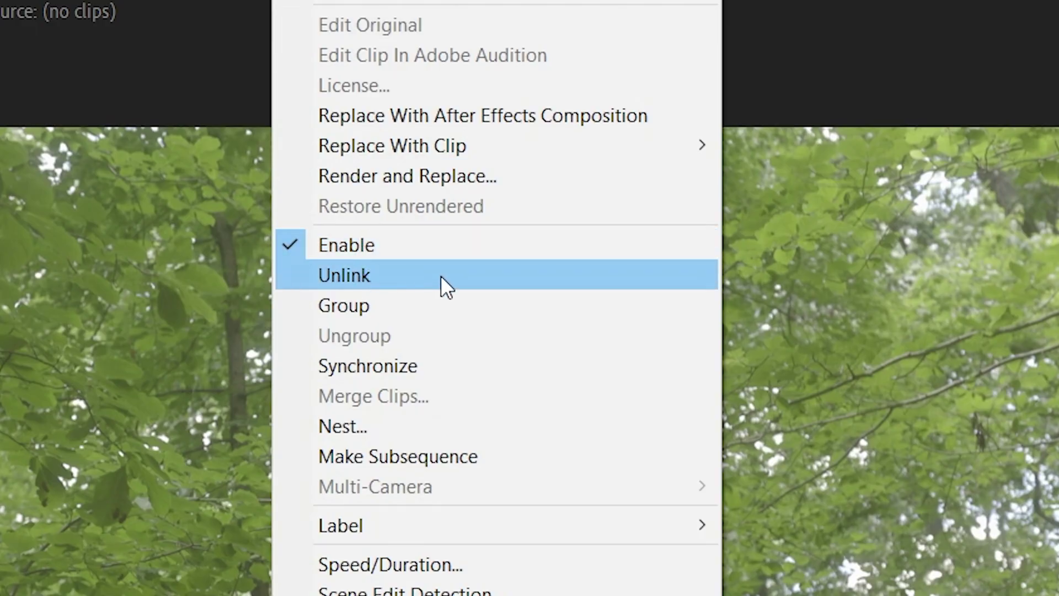
left_click(441, 275)
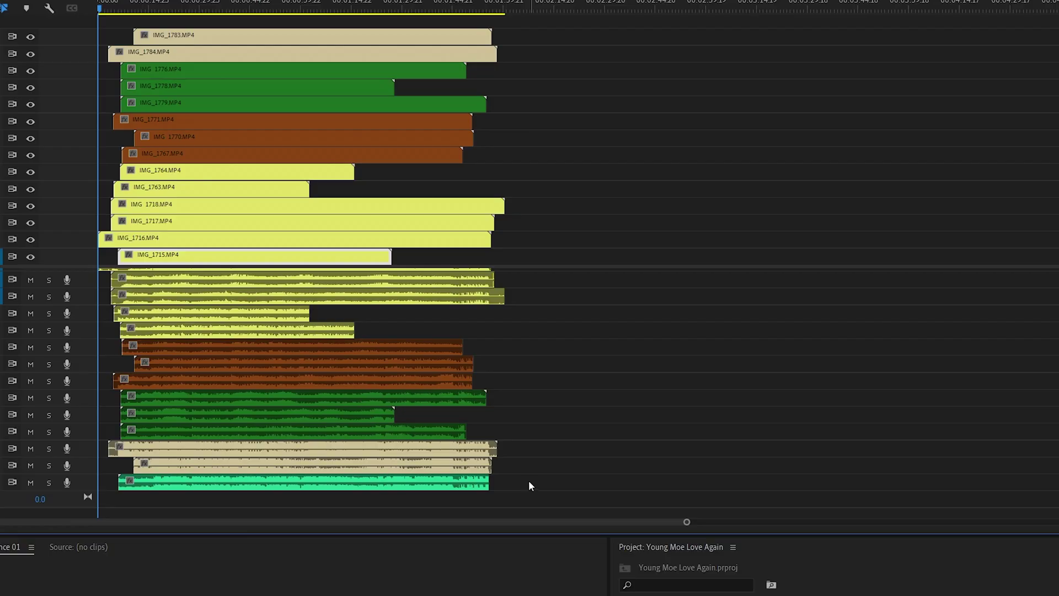
left_click_drag(524, 469, 138, 275)
key("Delete")
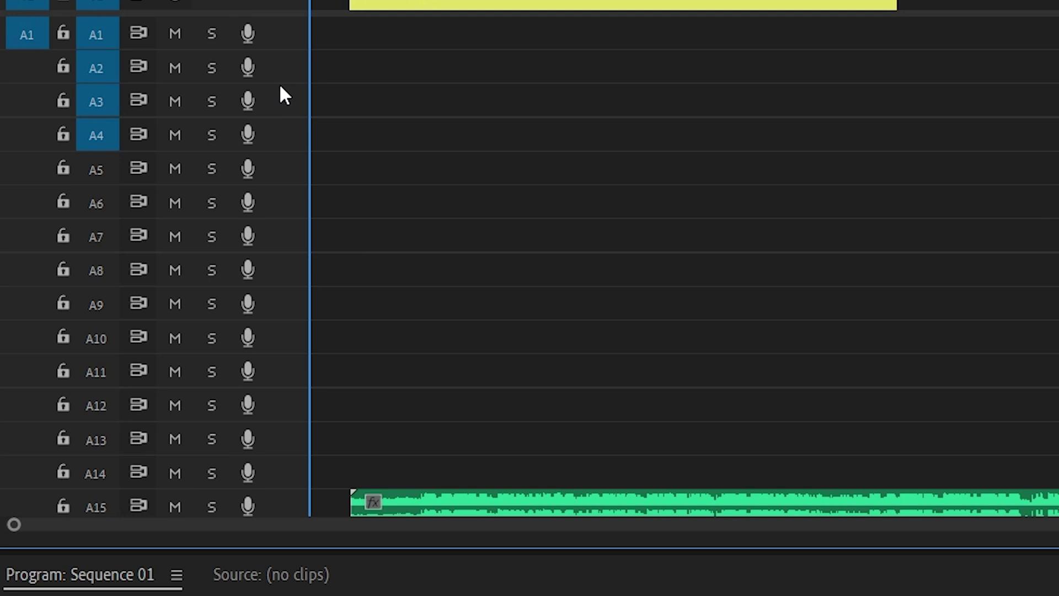
Delete all empty audio tracks from the sequence and adjust the timeline view to show every video track.
right_click(281, 86)
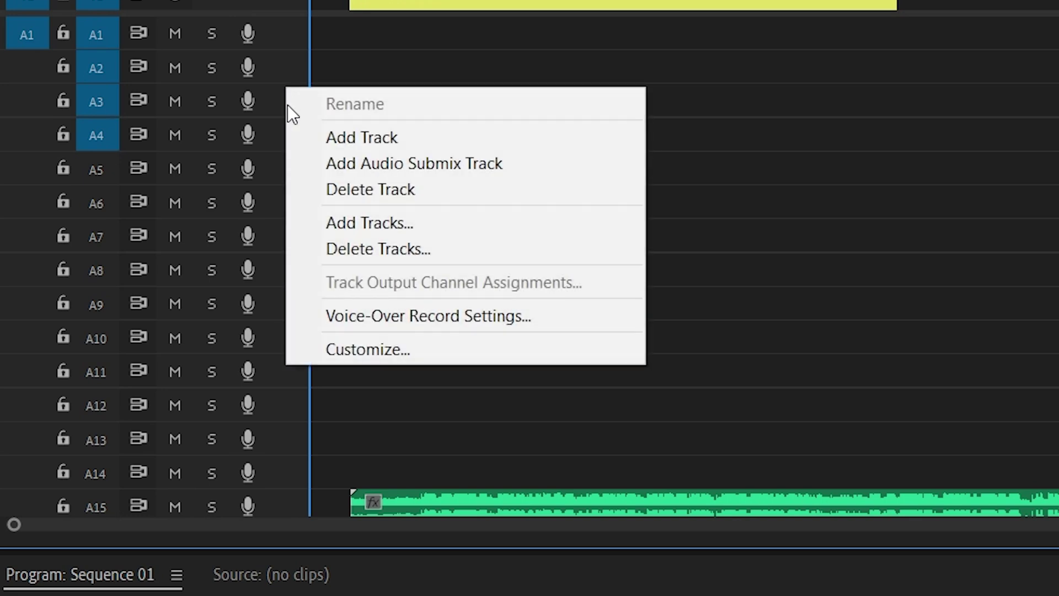
left_click(354, 246)
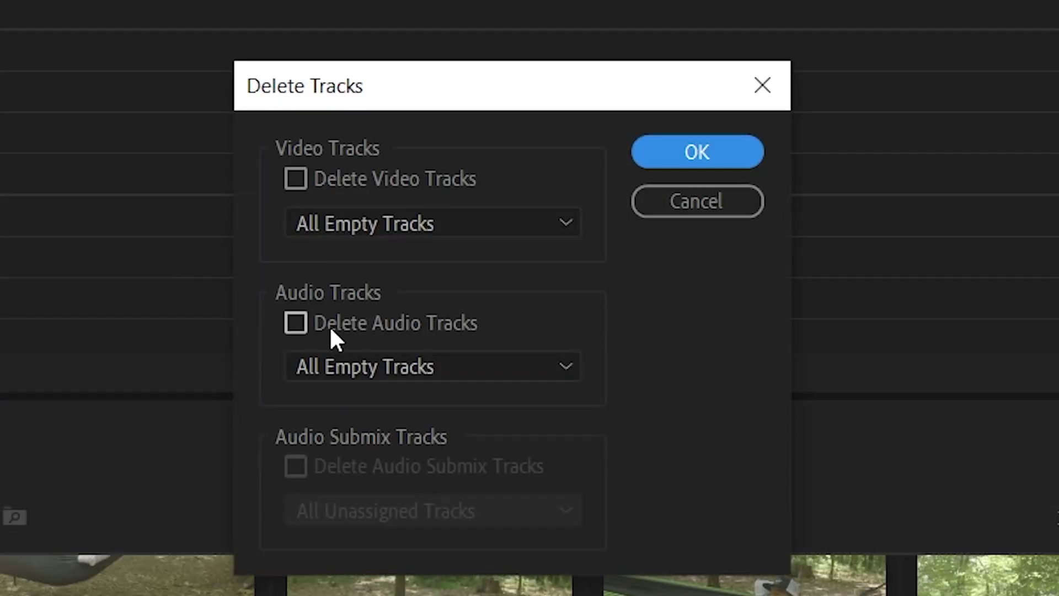
left_click(384, 331)
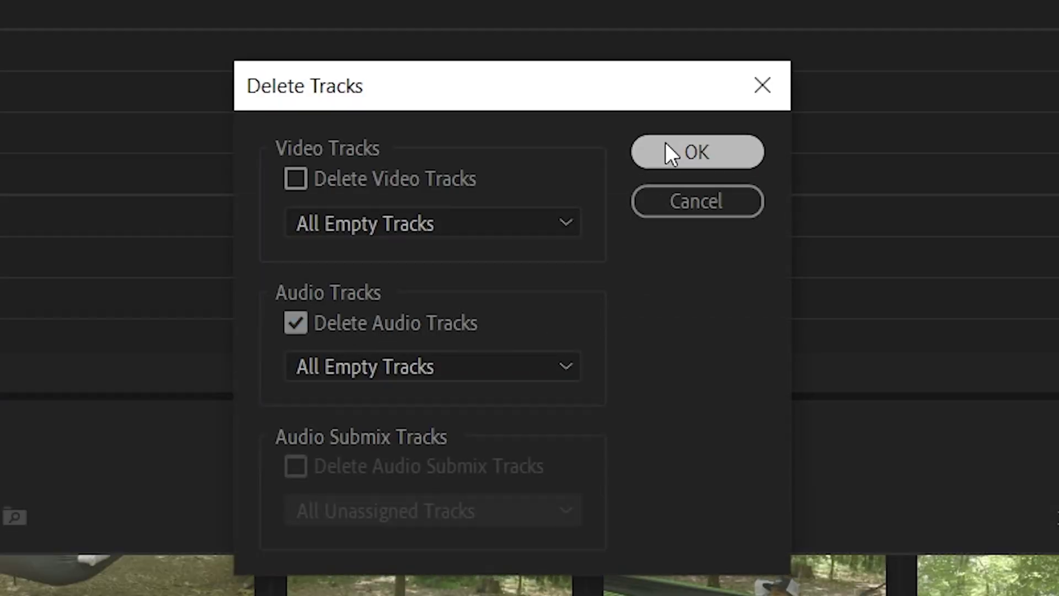
left_click(668, 148)
left_click_drag(76, 266, 83, 392)
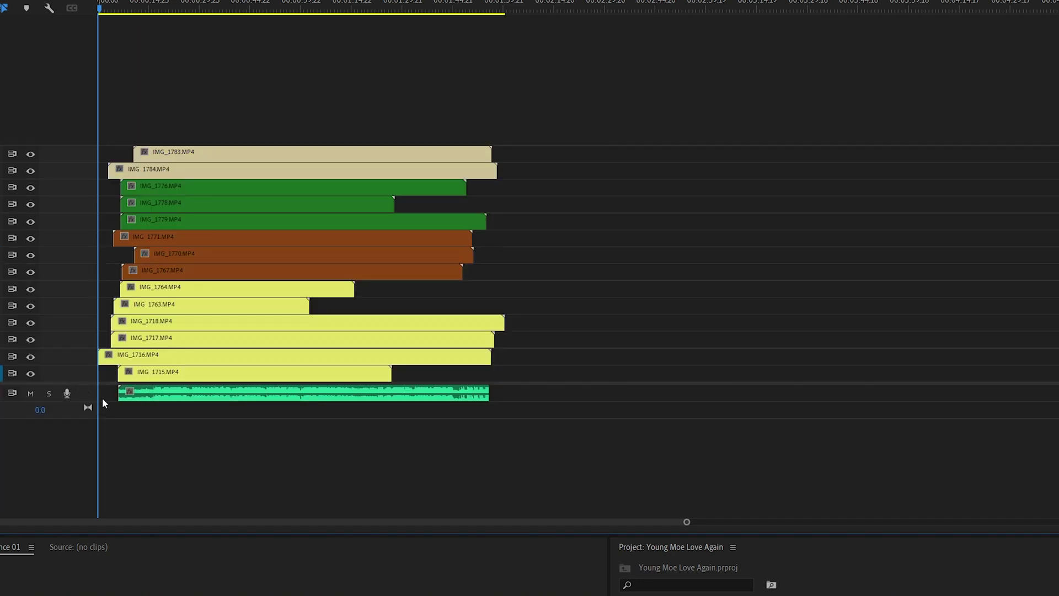
Trim the starts of IMG_1716, 1717, 1718, 1763, 1771 and 1784 to the start of the music, and close the empty gap before it.
left_click_drag(687, 522, 55, 522)
left_click_drag(107, 359, 401, 358)
left_click_drag(297, 341, 400, 341)
left_click_drag(295, 322, 399, 324)
left_click_drag(337, 306, 399, 306)
left_click_drag(330, 239, 399, 239)
left_click_drag(257, 170, 399, 170)
left_click(346, 393)
key("Delete")
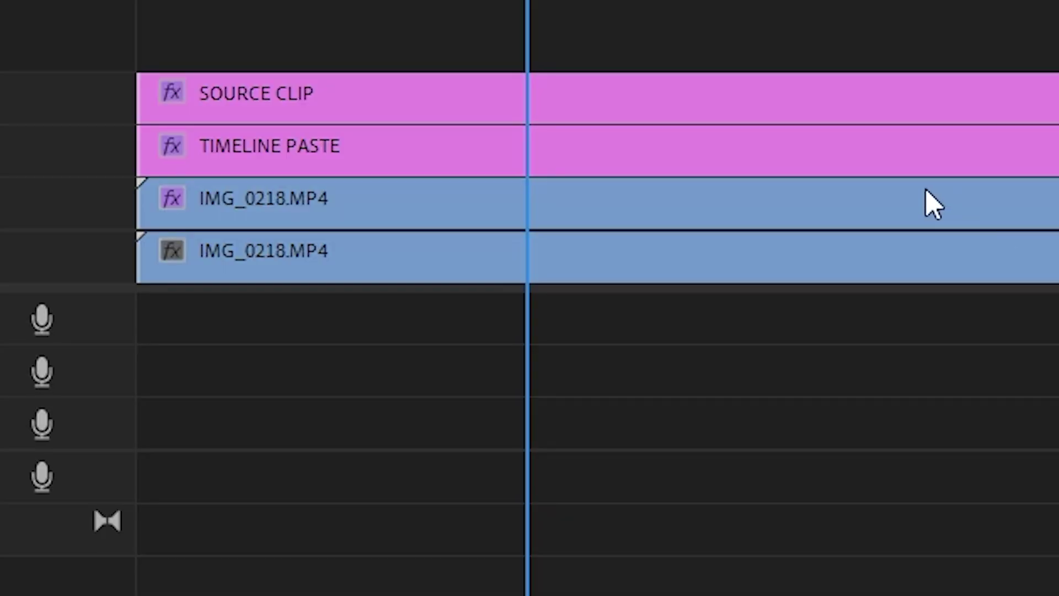
Show the source-level effect settings of the upper IMG_0218.MP4 clip.
left_click(863, 212)
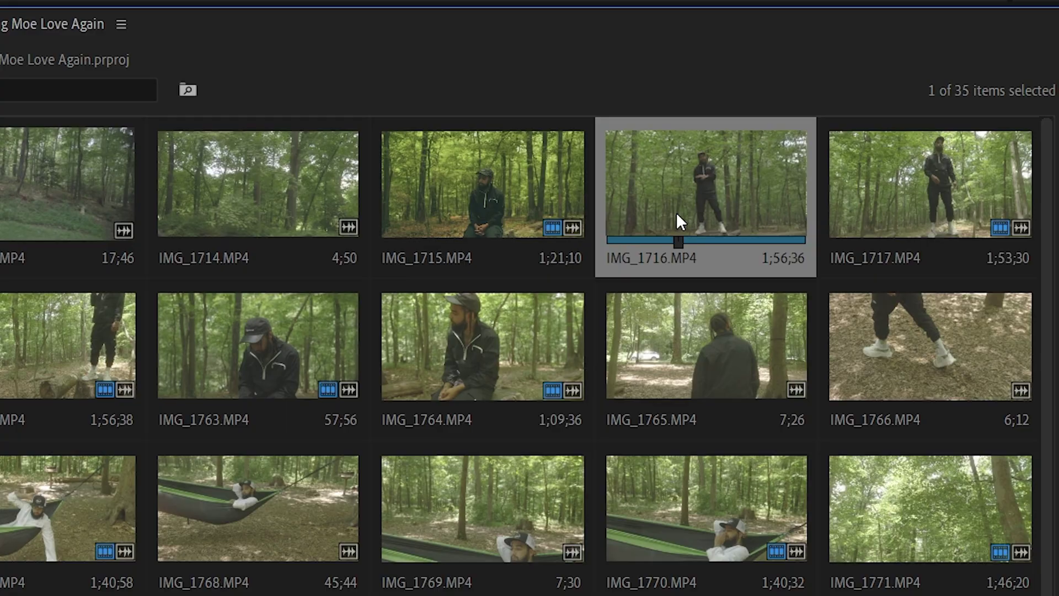
left_click(836, 190)
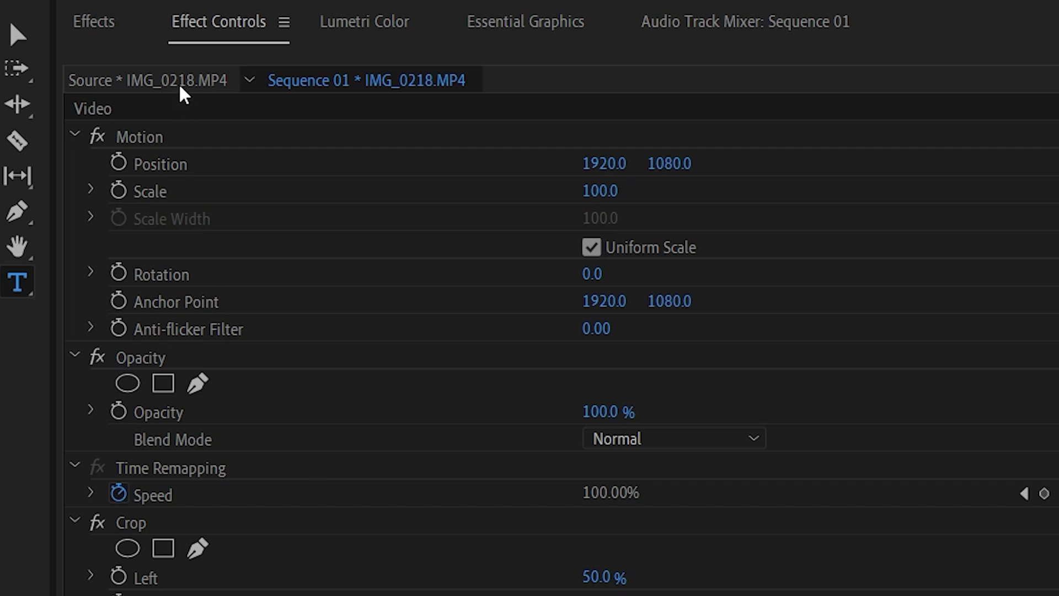
left_click(183, 84)
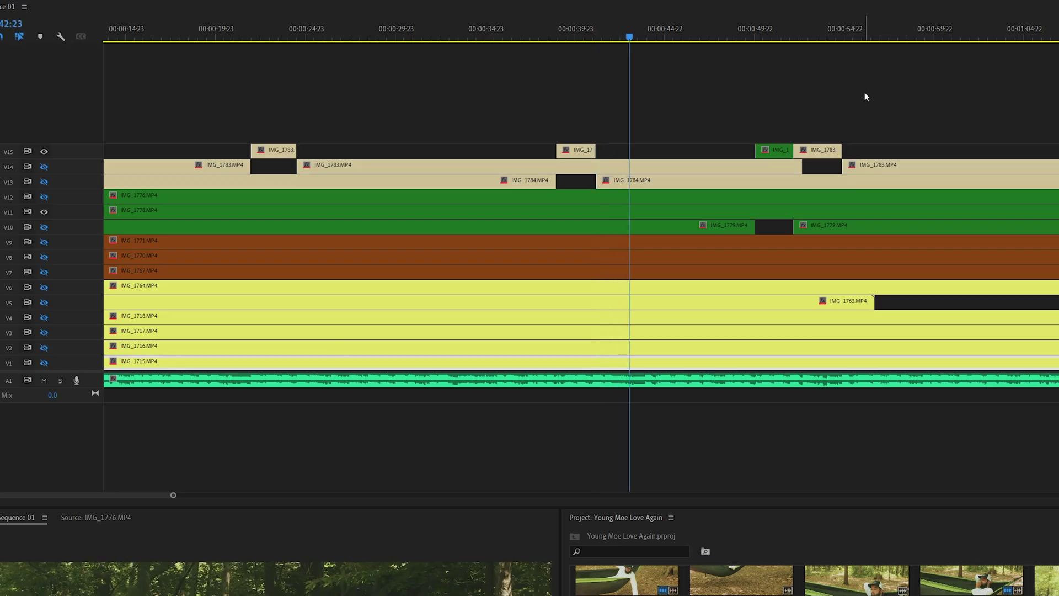
Cut a section of about two seconds from IMG_1784 on V13 near 00:00:46, move it up to V15 and play it back.
left_click_drag(133, 494, 160, 496)
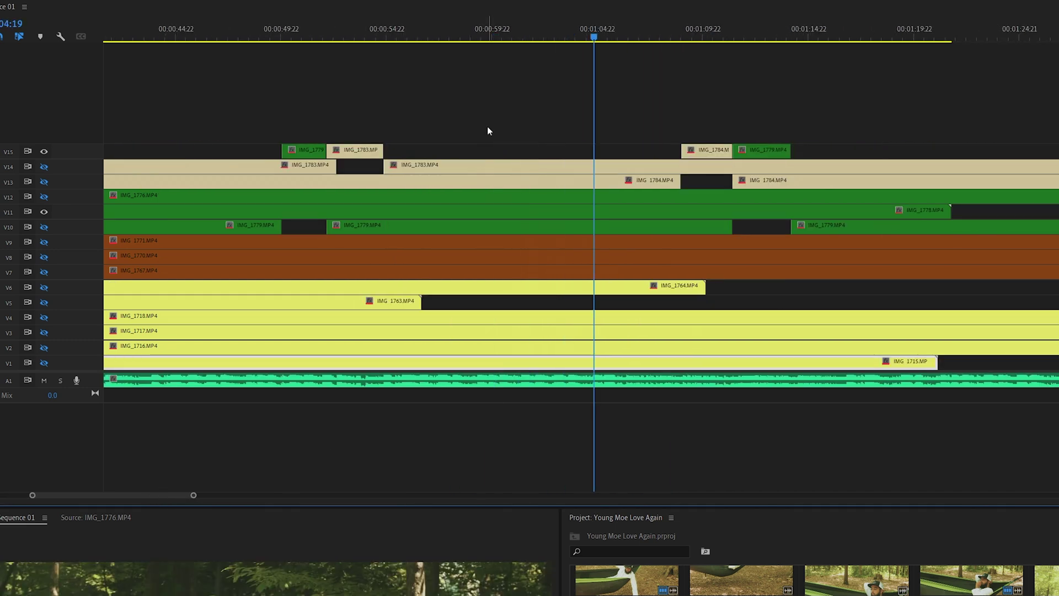
left_click_drag(170, 495, 184, 495)
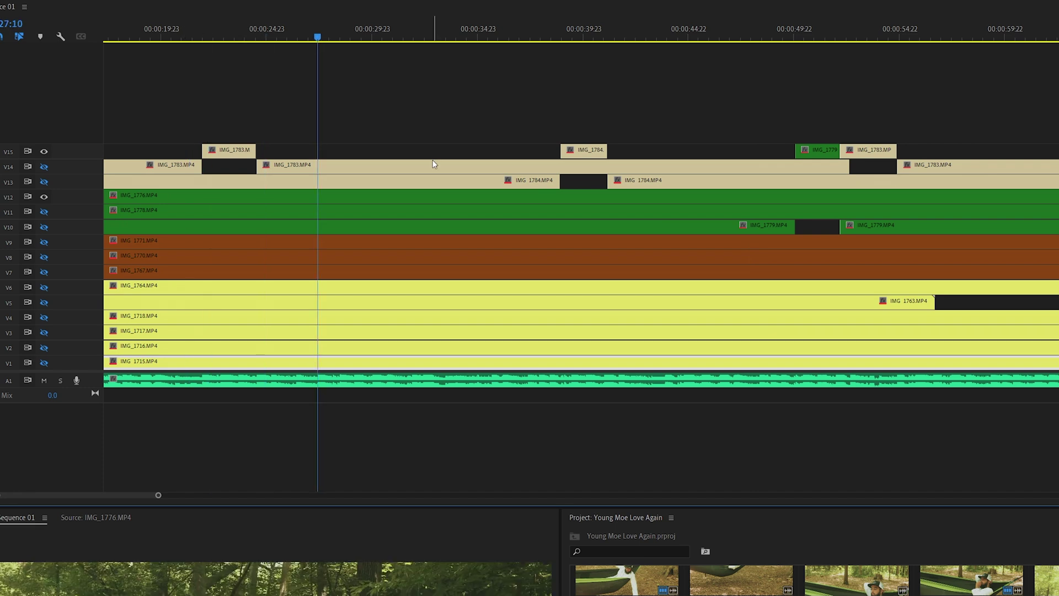
left_click_drag(151, 495, 161, 496)
left_click(696, 34)
key("c")
left_click(697, 181)
left_click(649, 34)
left_click(649, 181)
left_click_drag(674, 181, 697, 144)
key("space")
left_click(704, 34)
key("space")
Cut a section of about three seconds from IMG_1771 on V9, starting at 00:00:32:13, and move it up to V15.
left_click_drag(108, 496, 206, 496)
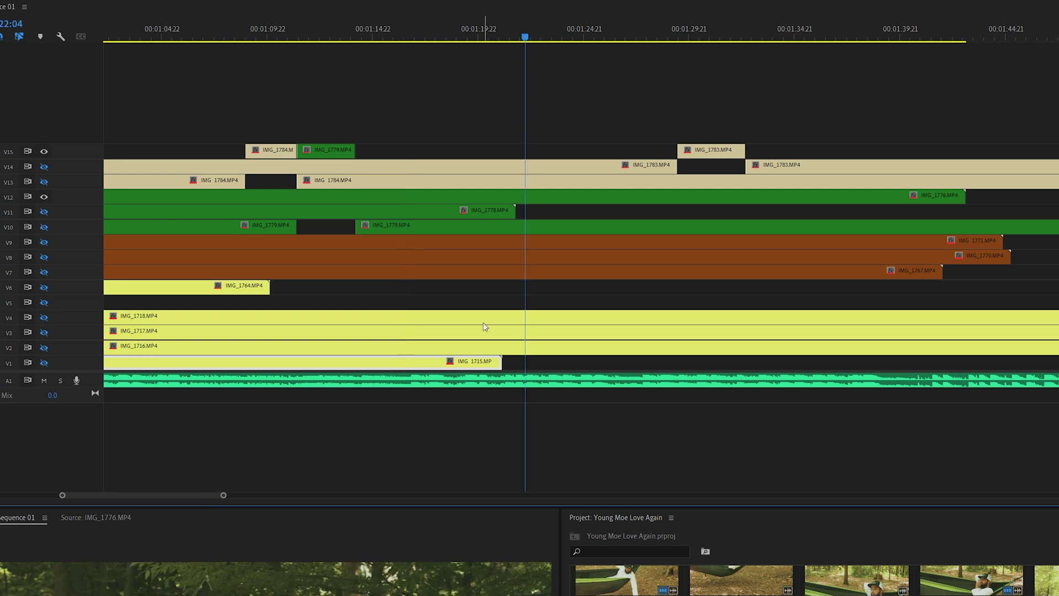
left_click(218, 495)
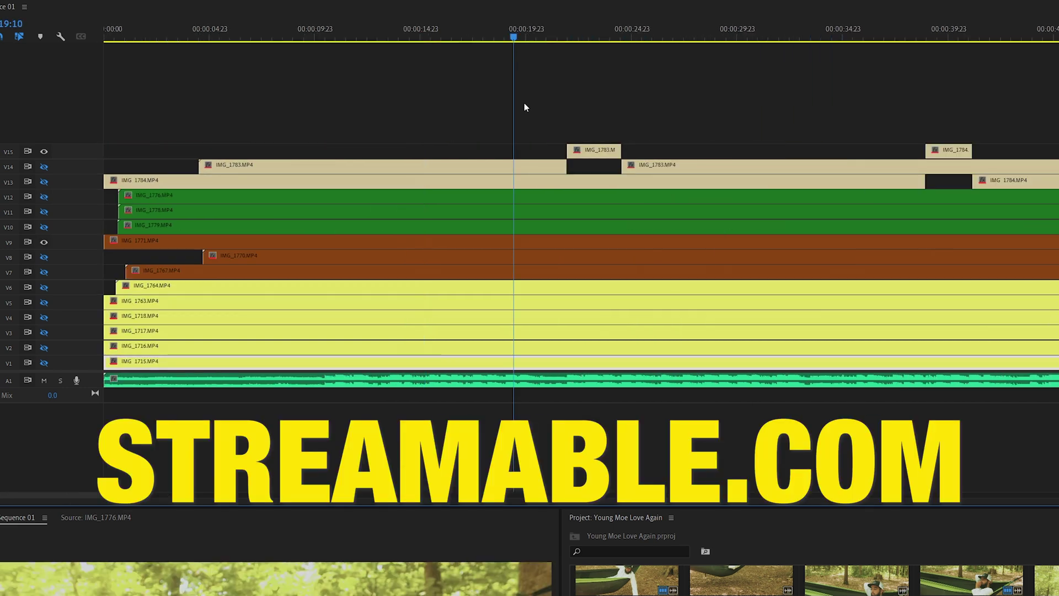
left_click(773, 37)
left_click(773, 242)
left_click_drag(773, 36, 707, 37)
left_click(707, 241)
key("v")
left_click_drag(726, 242, 729, 155)
key("space")
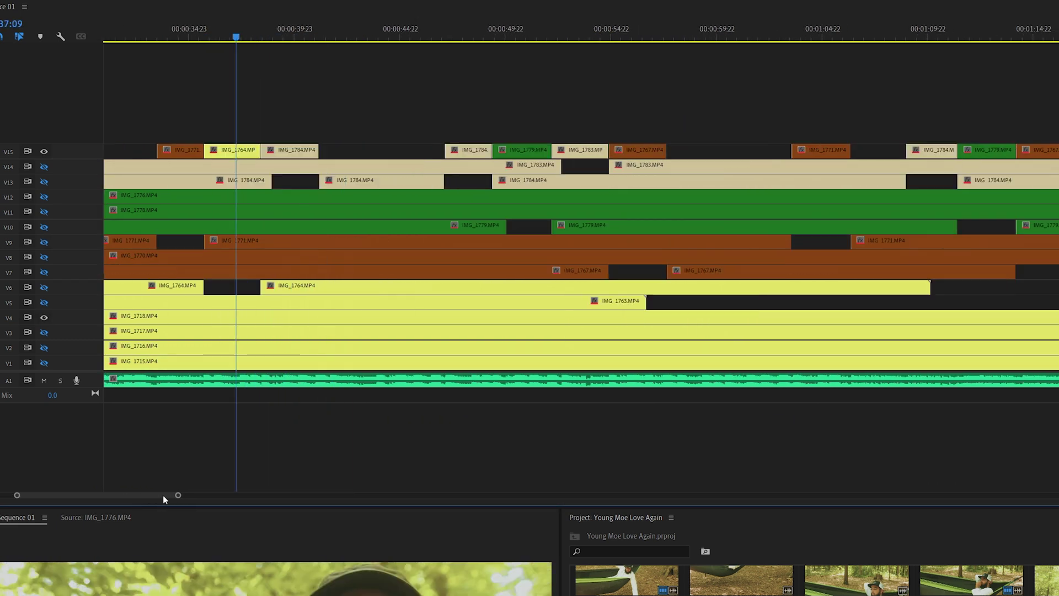
Align the edge of the neighbouring clip on V15 with the playhead.
left_click_drag(164, 494, 143, 495)
left_click(765, 36)
left_click_drag(777, 147, 765, 148)
Cut two sections from IMG_1718 on V4, moving one up to V15 and the one near 00:01:17 up to V16.
left_click(705, 37)
key("c")
left_click_drag(754, 317, 754, 151)
key("space")
left_click_drag(118, 495, 198, 496)
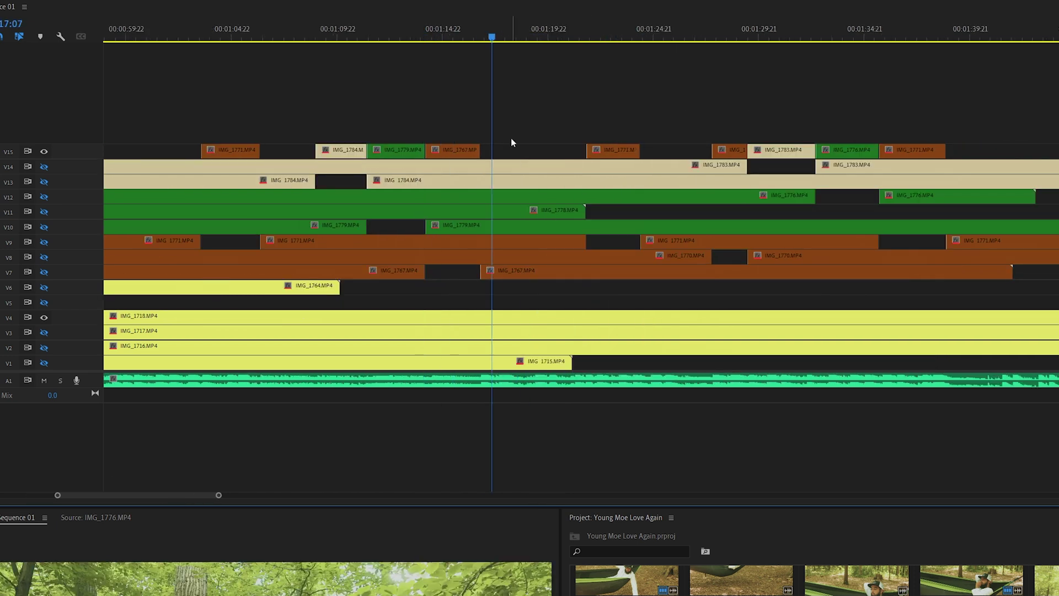
left_click_drag(532, 321, 531, 136)
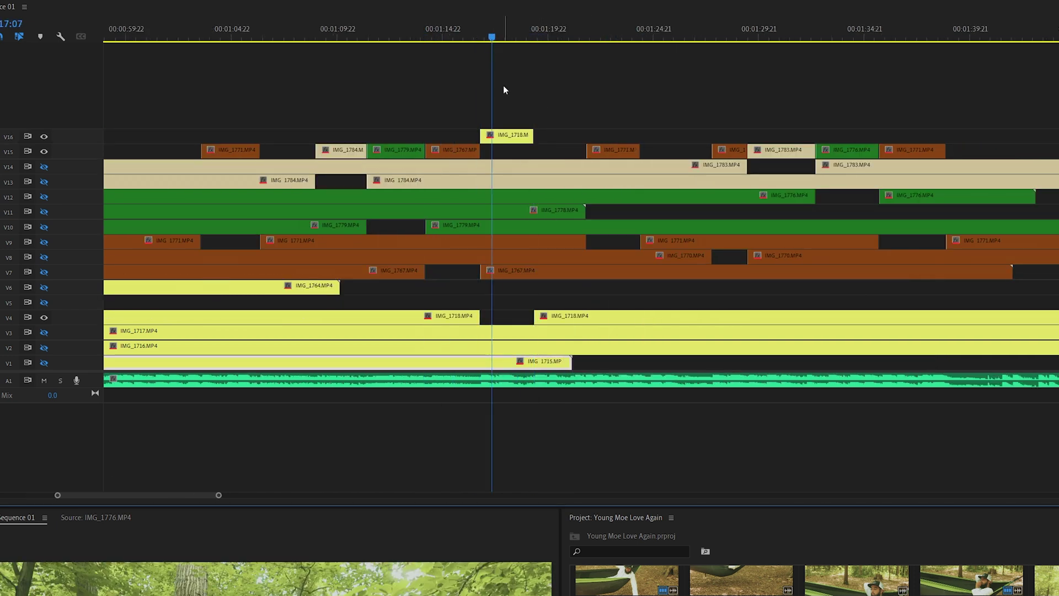
left_click(695, 36)
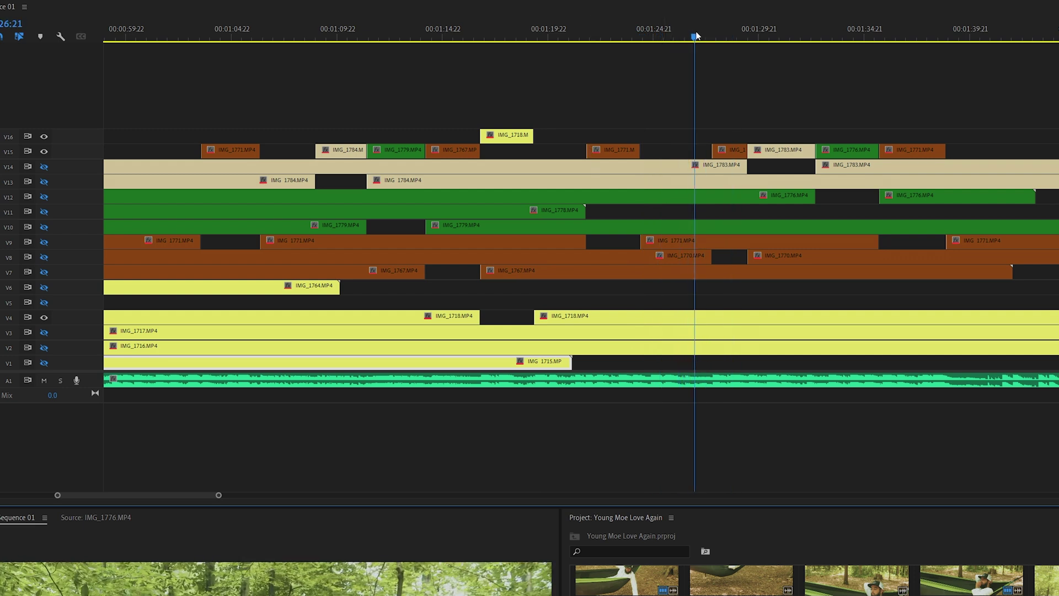
left_click(713, 333)
key("v")
left_click_drag(702, 332, 702, 151)
key("space")
key("ctrl+z")
key("ctrl+z")
key("ctrl+z")
Cut a section of about one second from IMG_1718 on V4 near 00:01:27 and move it up to V16.
key("c")
left_click(712, 318)
left_click(693, 35)
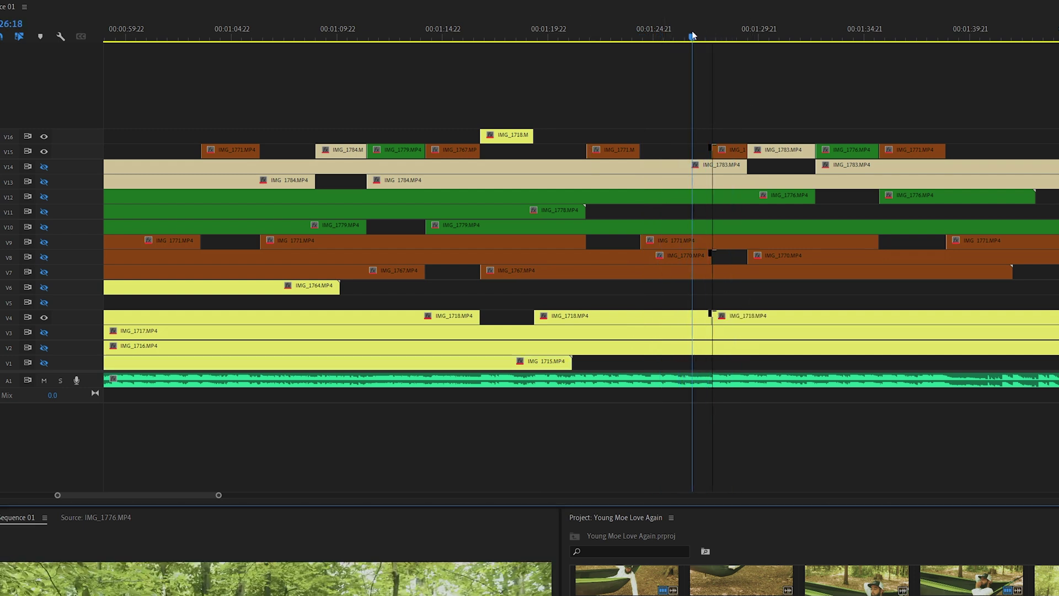
key("v")
left_click_drag(702, 317, 702, 151)
key("space")
left_click_drag(199, 496, 213, 496)
left_click_drag(493, 152, 493, 136)
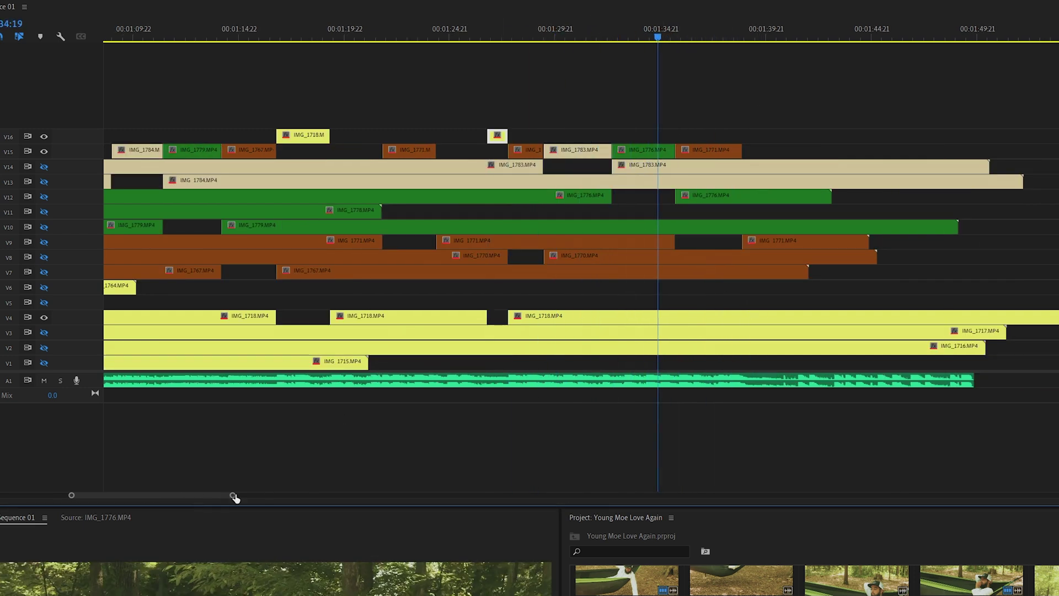
Hide track V4, show track V3 and play the sequence to review the IMG_1717 take.
key("space")
left_click(44, 318)
left_click_drag(147, 495, 53, 495)
left_click(45, 333)
double_click(221, 332)
key("space")
left_click_drag(122, 495, 133, 495)
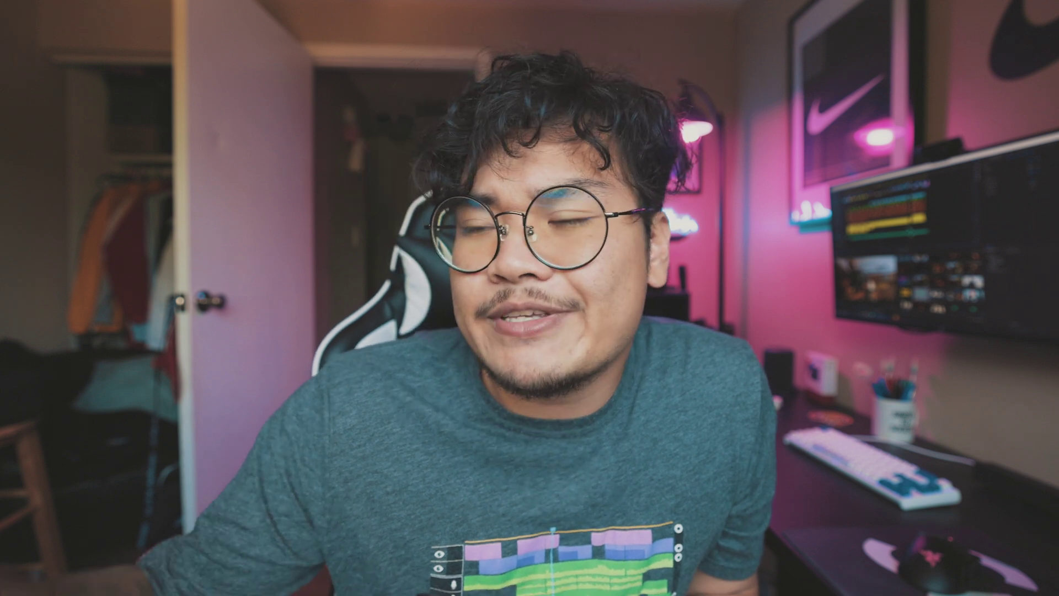